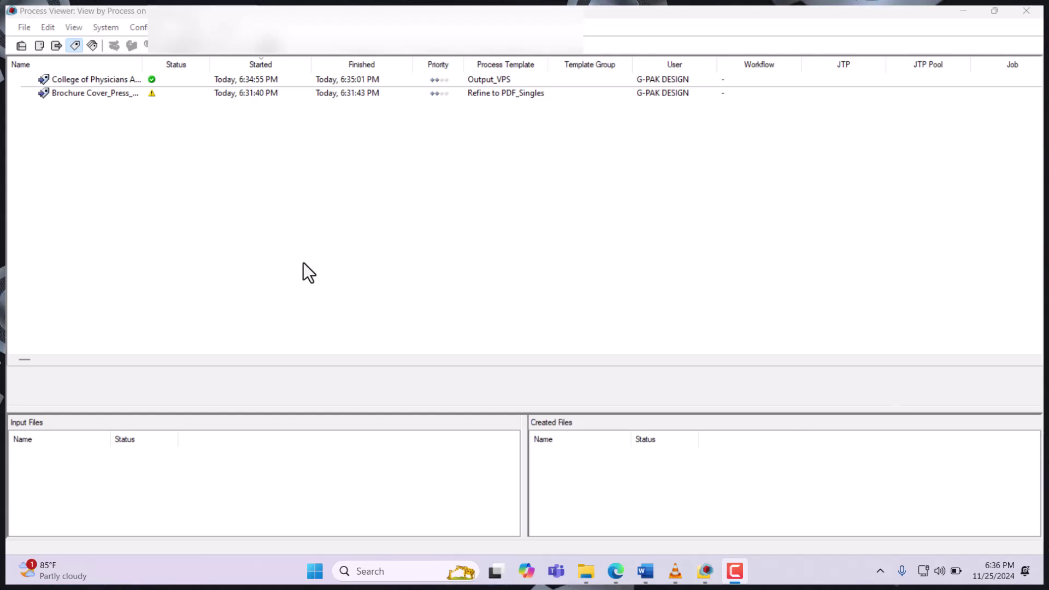
Step: Start a Refine to PDF_Singles job with Microsoft Project 2019.pdf from the Raw folder as input
click(23, 28)
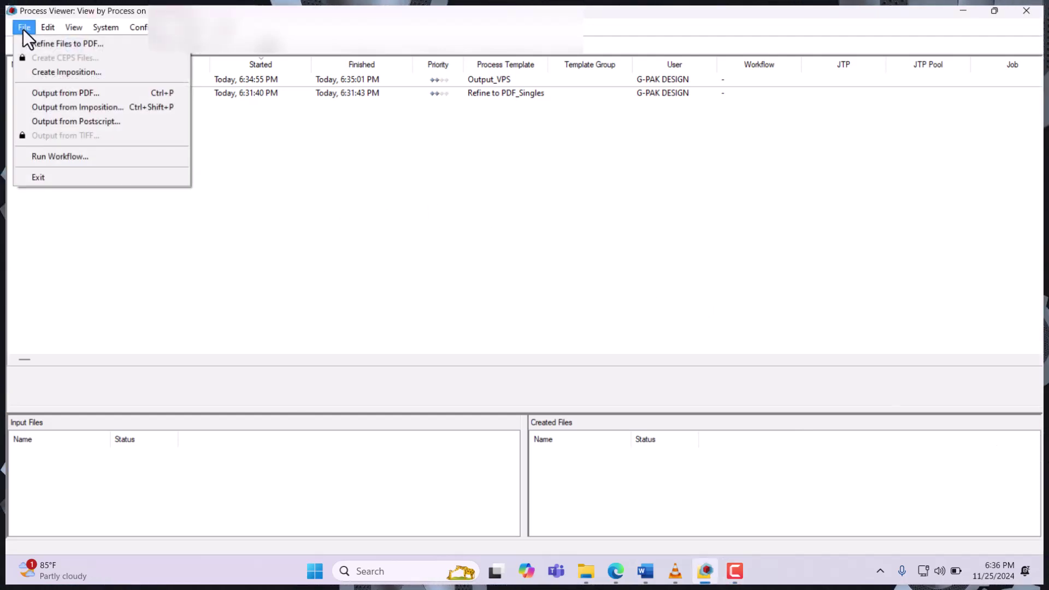
click(55, 45)
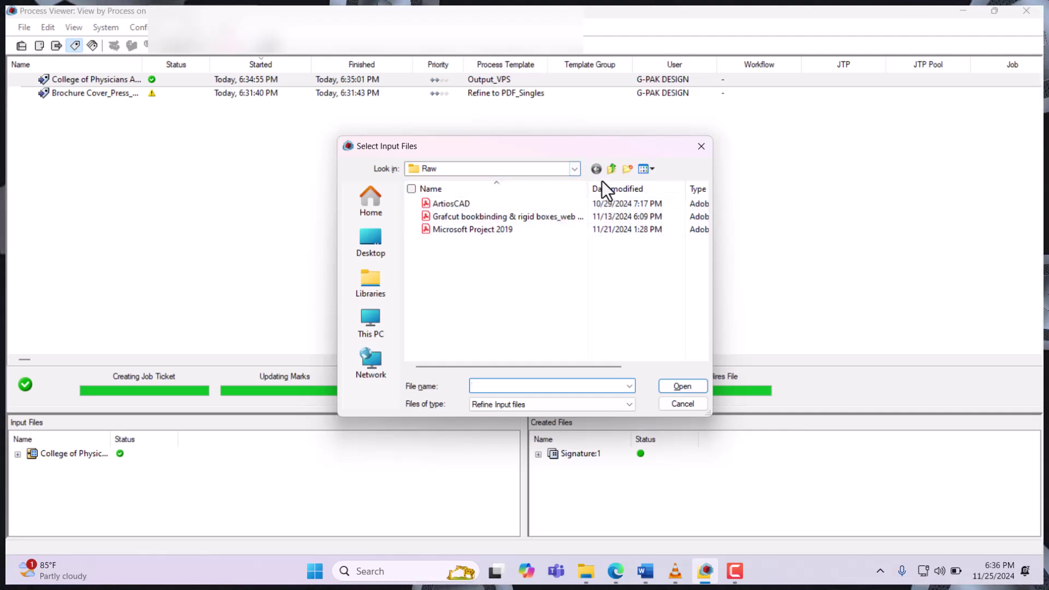
click(465, 229)
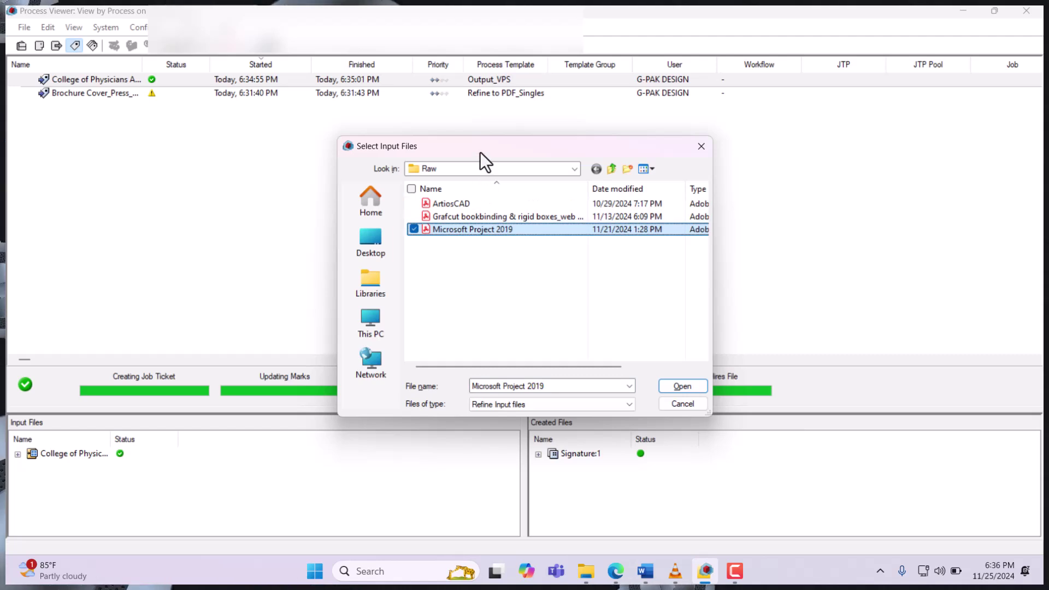
drag(480, 152, 277, 107)
click(478, 341)
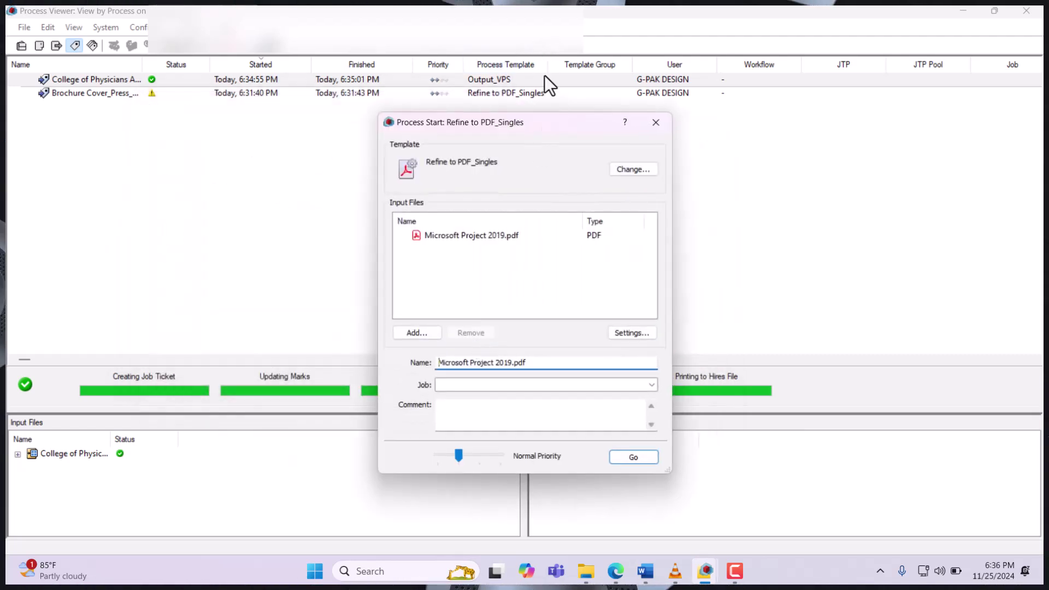
Step: Raise the Microsoft Project 2019 job's priority from Normal to Urgent Priority
drag(520, 122, 274, 41)
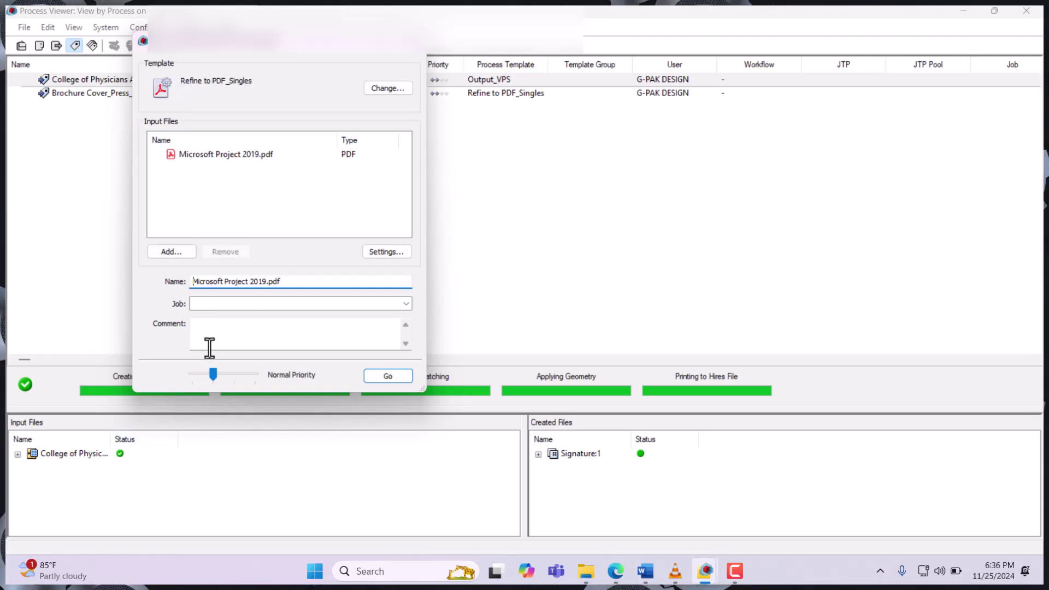
click(215, 375)
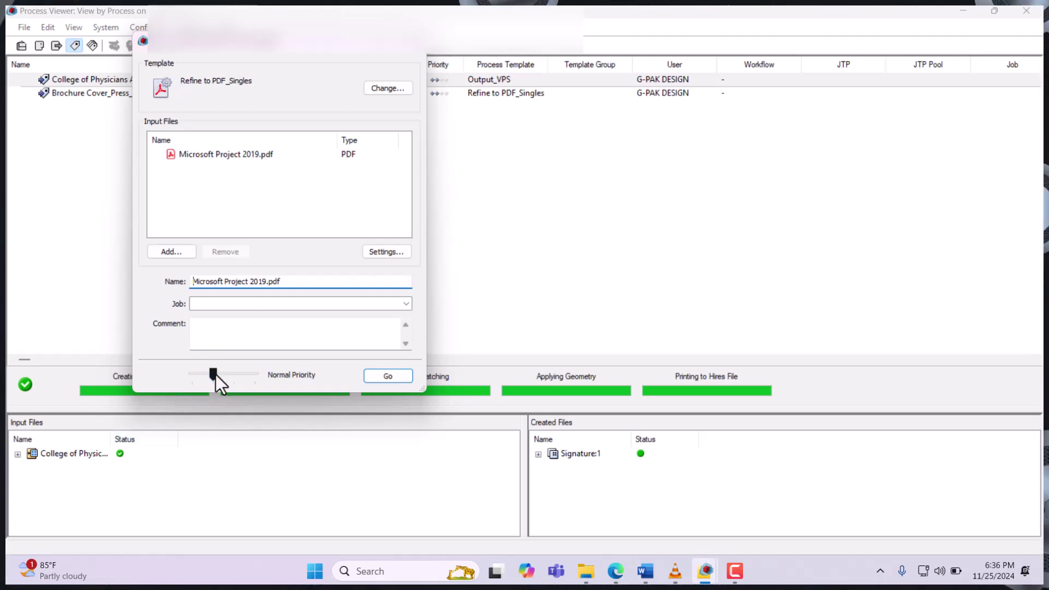
drag(214, 373, 294, 373)
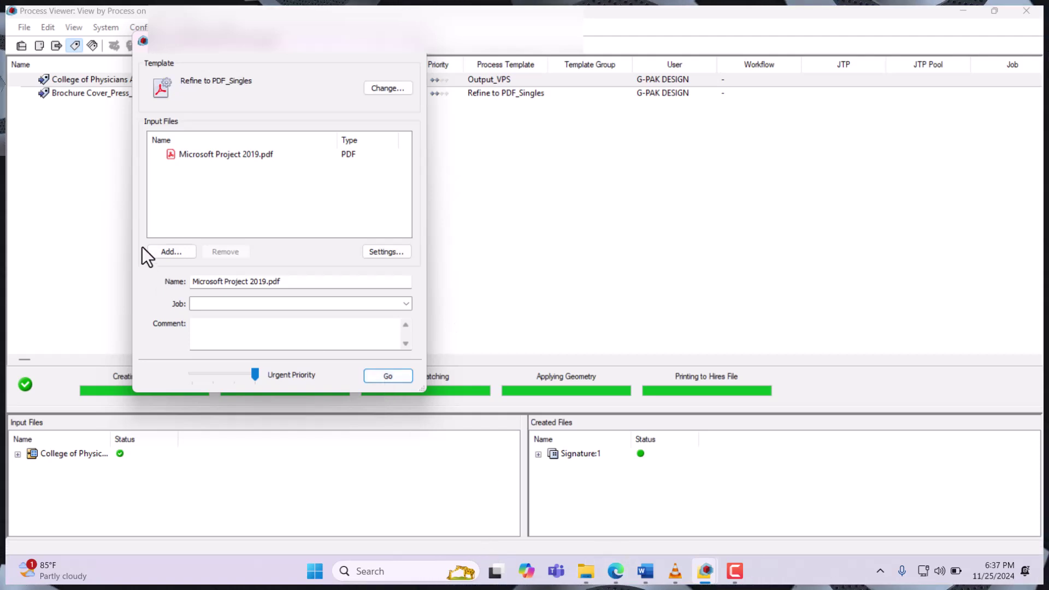
Step: Browse for an additional input file, moving up from Raw to the PRINERGY TRAINIG folder
click(164, 252)
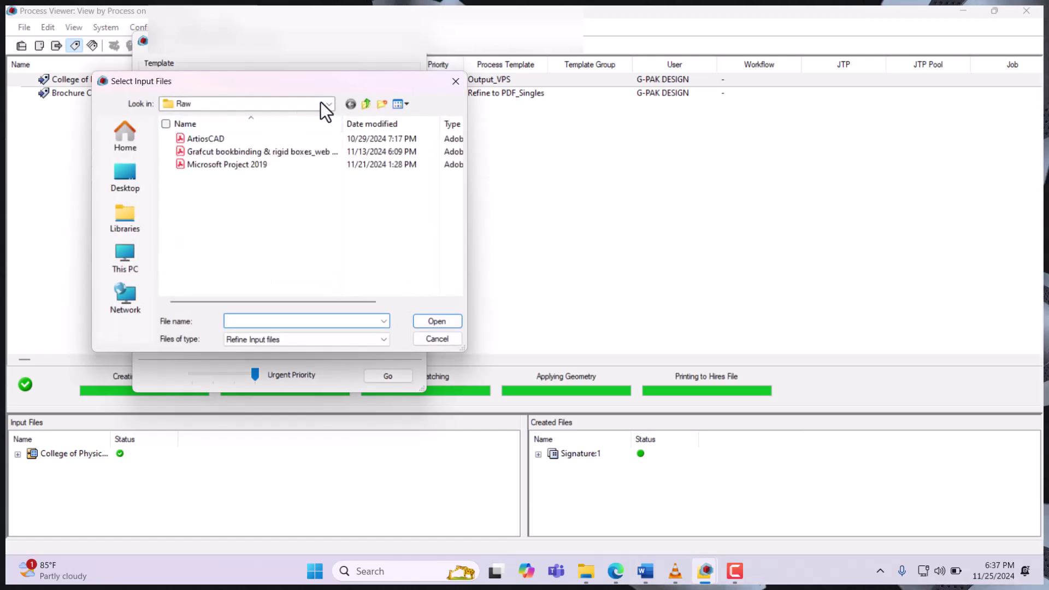
click(365, 104)
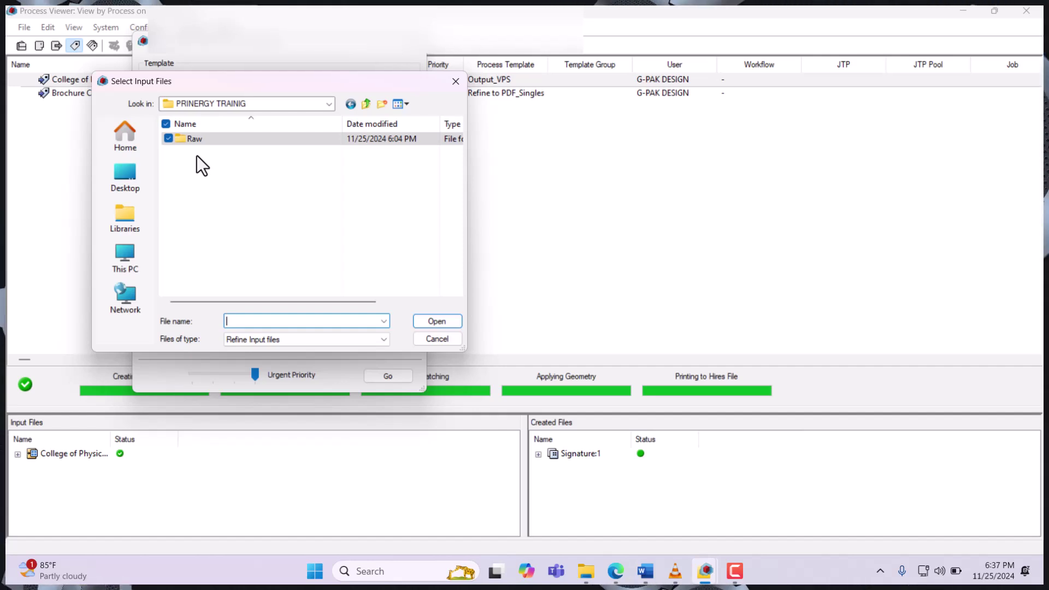
Step: Skip the extra input, launch the refine job, and follow the Microsoft Project 2019 process until it finishes
click(438, 339)
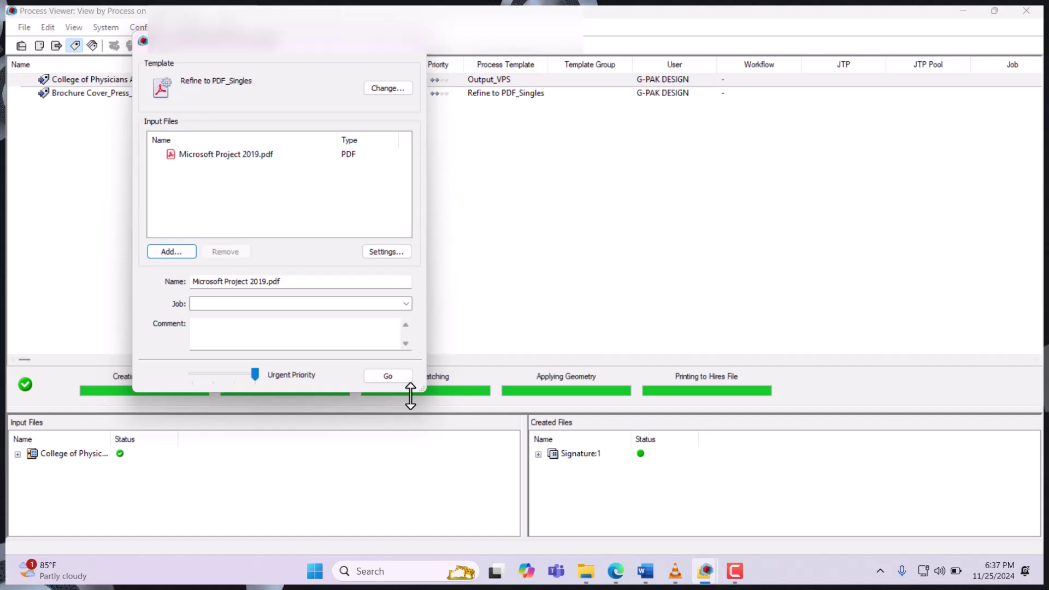
click(388, 377)
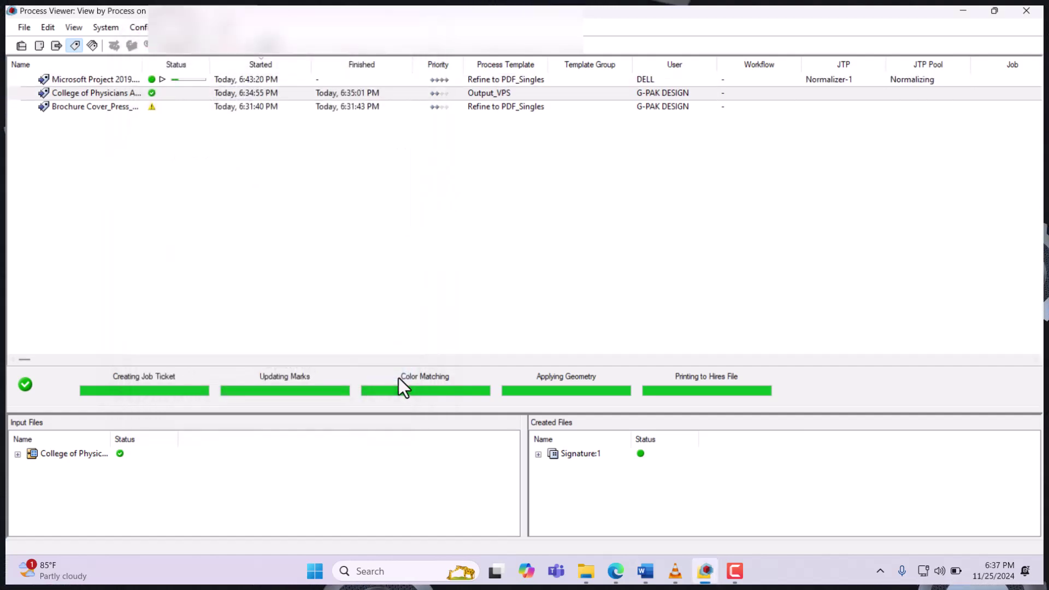
click(224, 80)
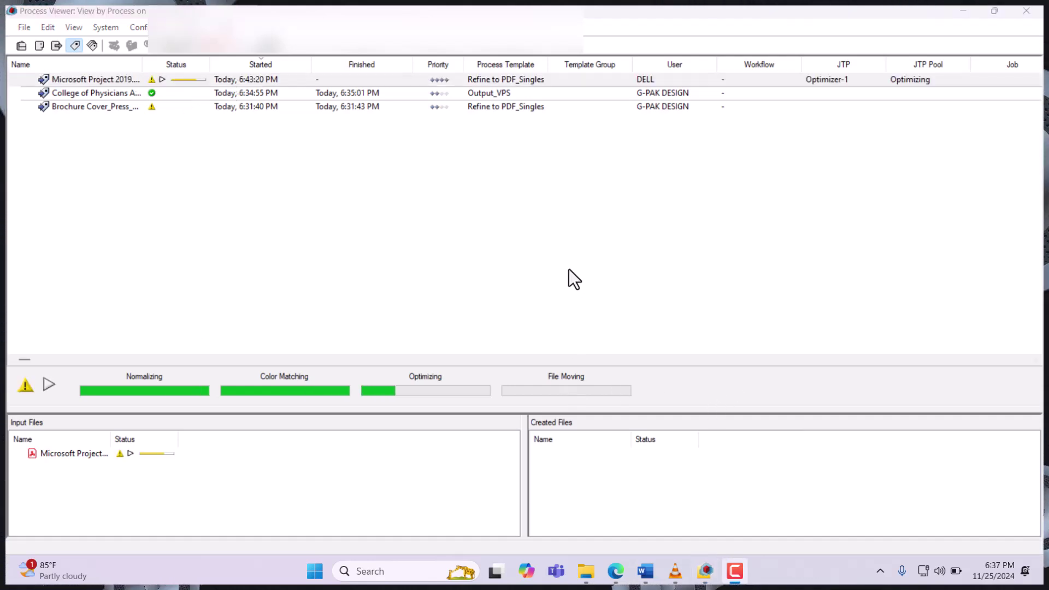
mouse_move(140, 365)
mouse_down()
mouse_move(114, 371)
mouse_move(201, 408)
mouse_move(109, 367)
mouse_up()
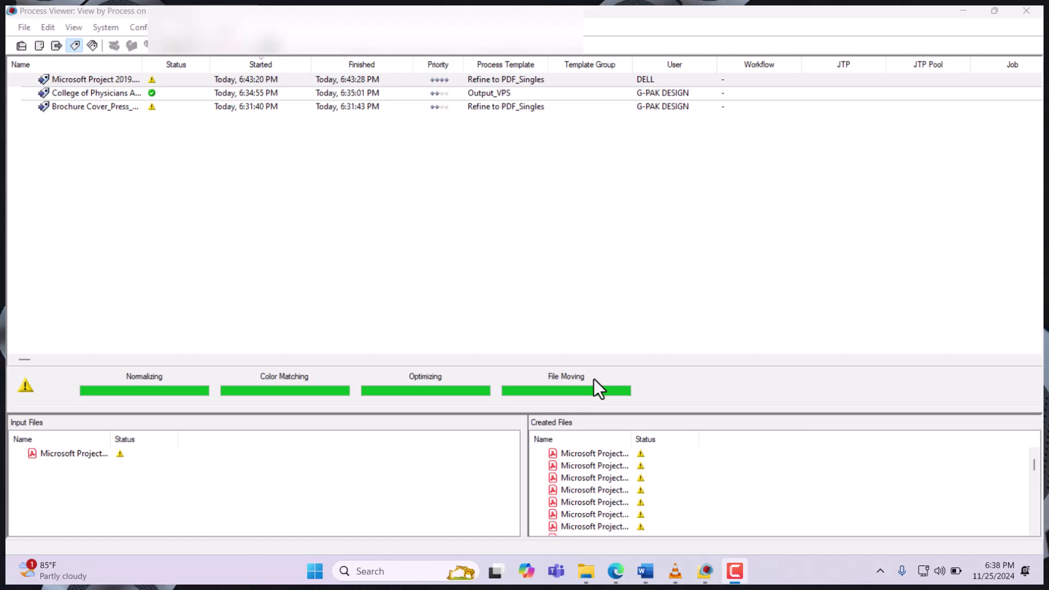
Step: Widen the process list's Name and Status columns to show the full Microsoft Project 2019.pdf entries
click(523, 87)
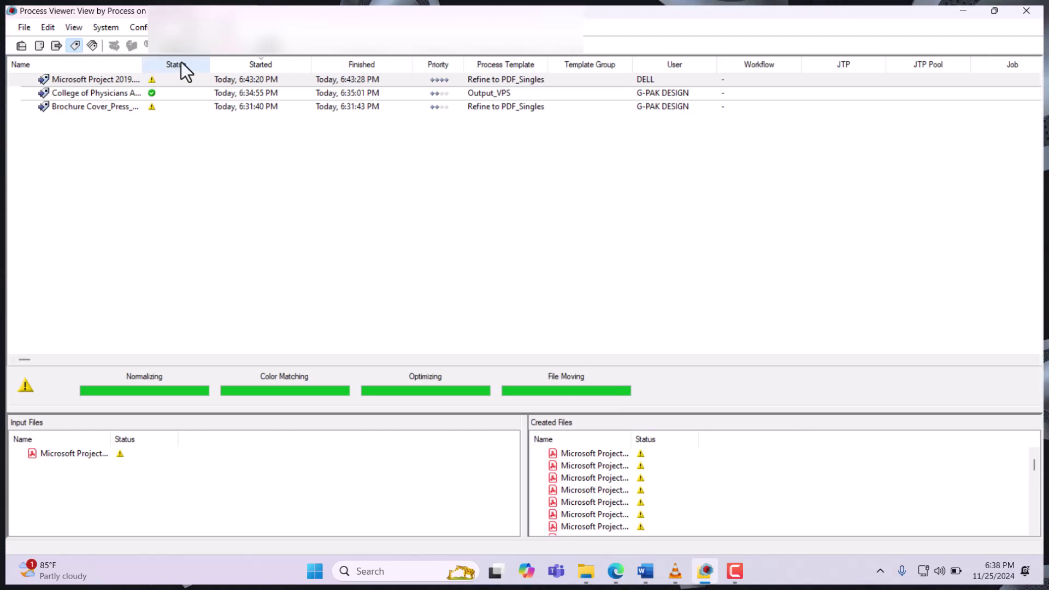
drag(142, 60, 238, 58)
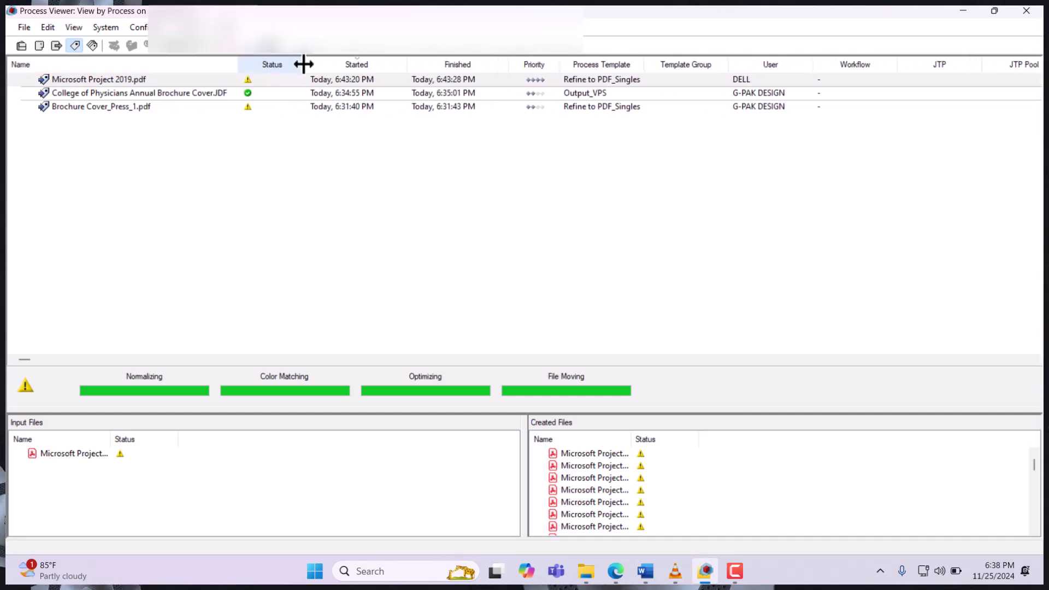
drag(304, 64, 422, 63)
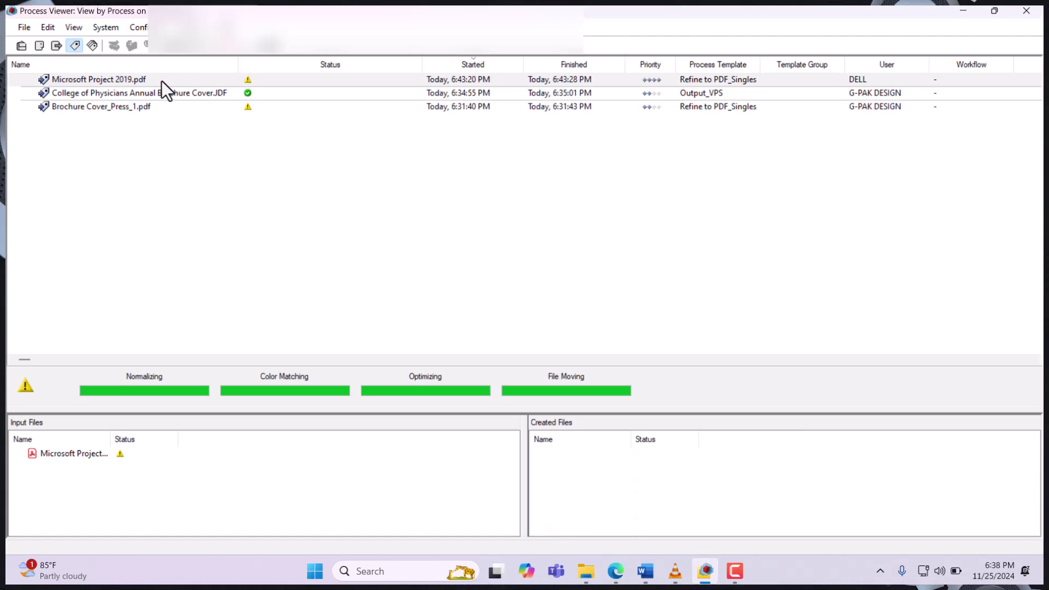
Step: Open the Microsoft Project 2019.pdf process history, scroll through its messages, then close it
double_click(139, 80)
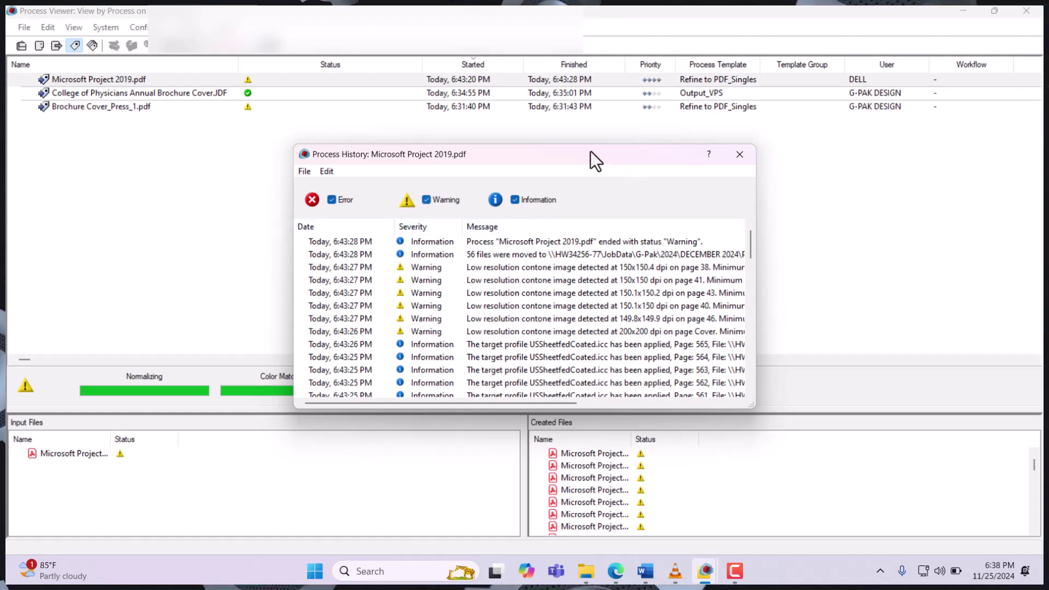
scroll(456, 353, down, 2)
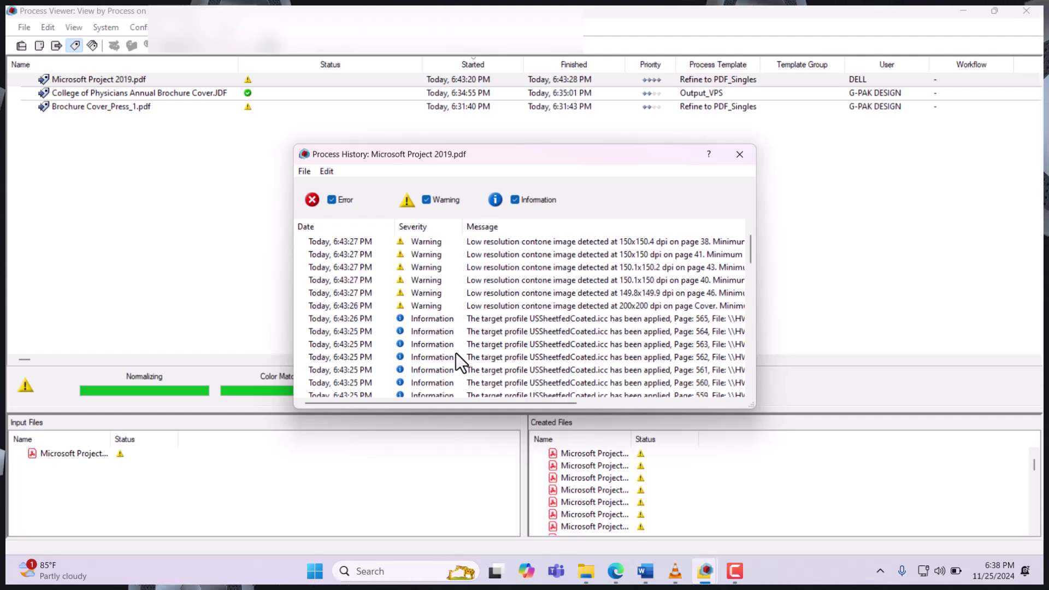
scroll(456, 353, down, 4)
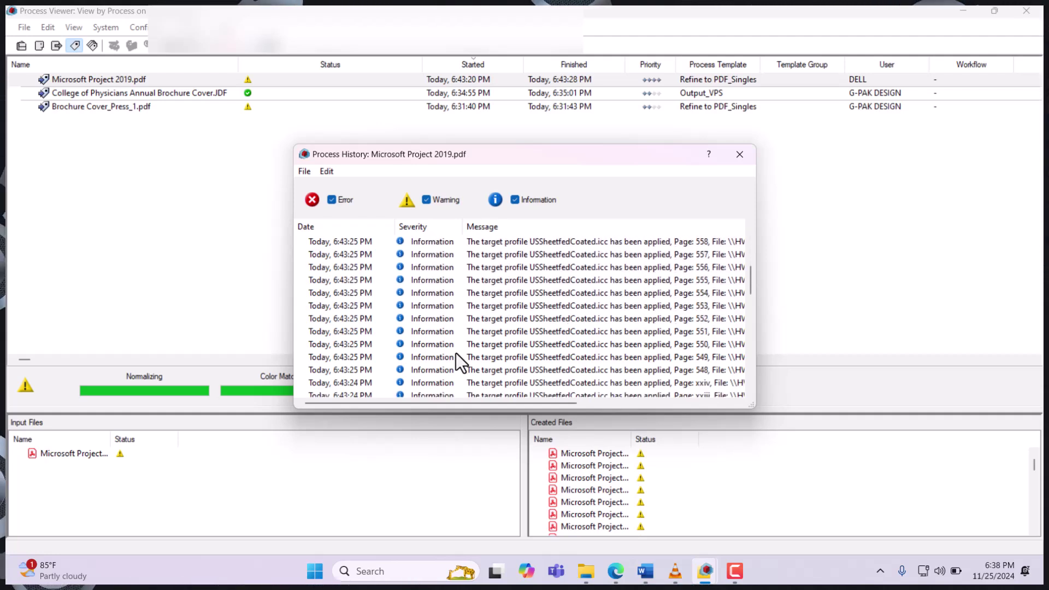
scroll(456, 353, down, 4)
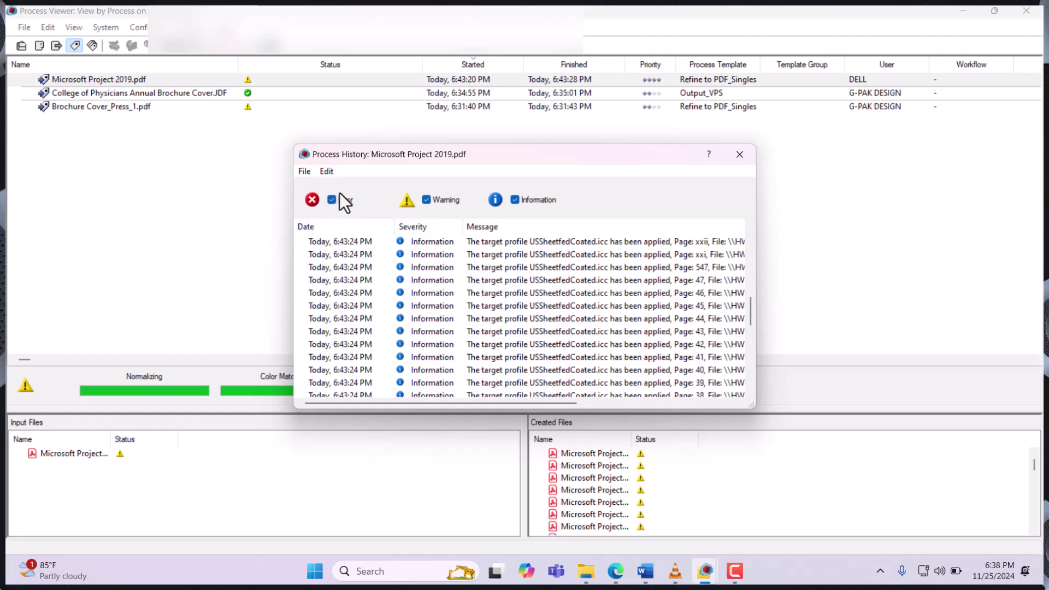
scroll(430, 362, down, 15)
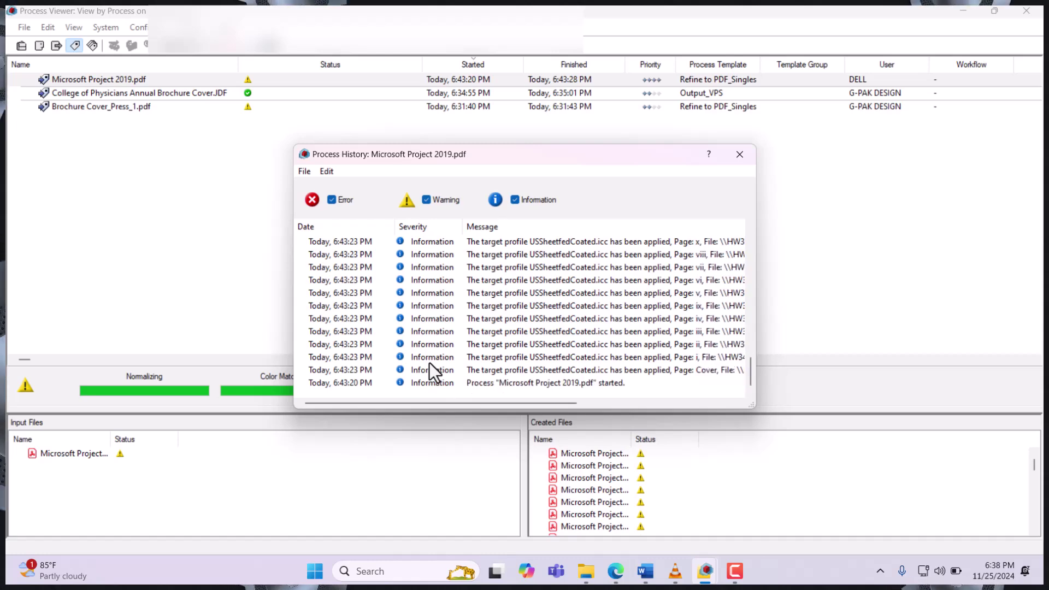
scroll(428, 362, up, 15)
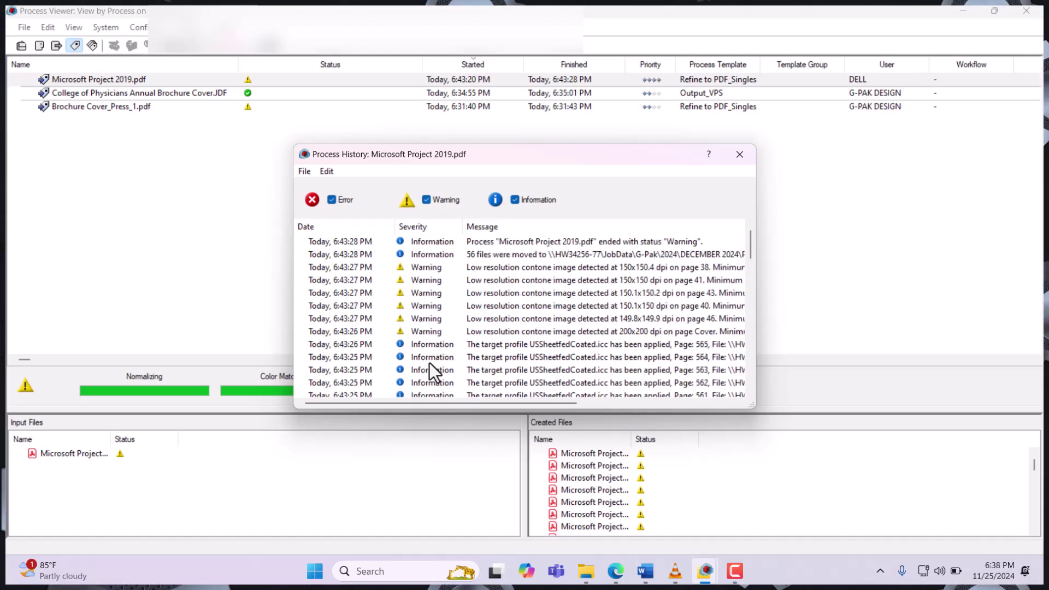
click(739, 156)
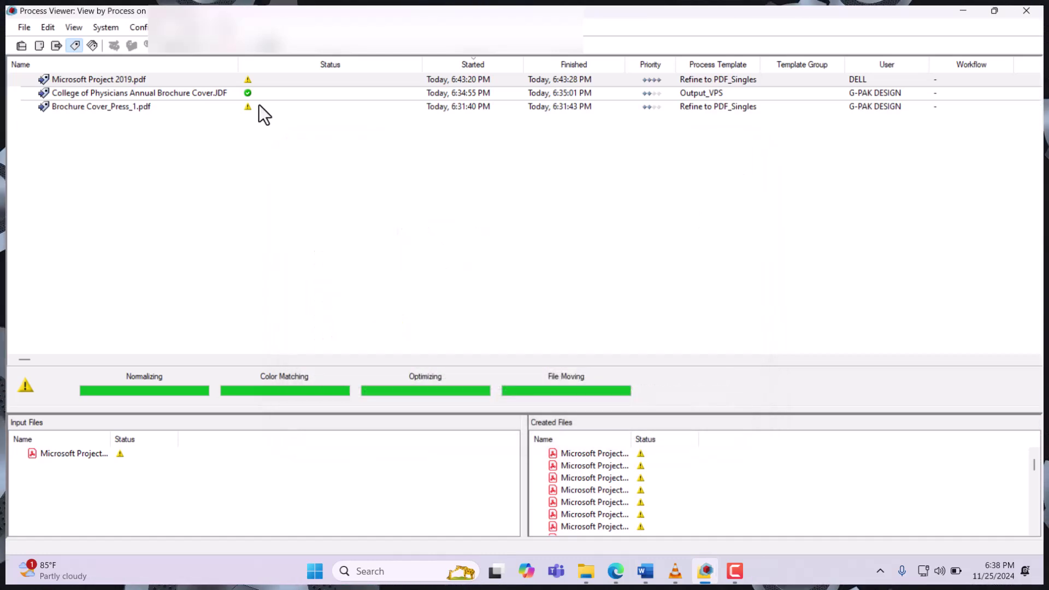
Step: Reopen the history showing only Warnings, widening the window and Message column for the low-resolution messages
click(97, 77)
double_click(97, 77)
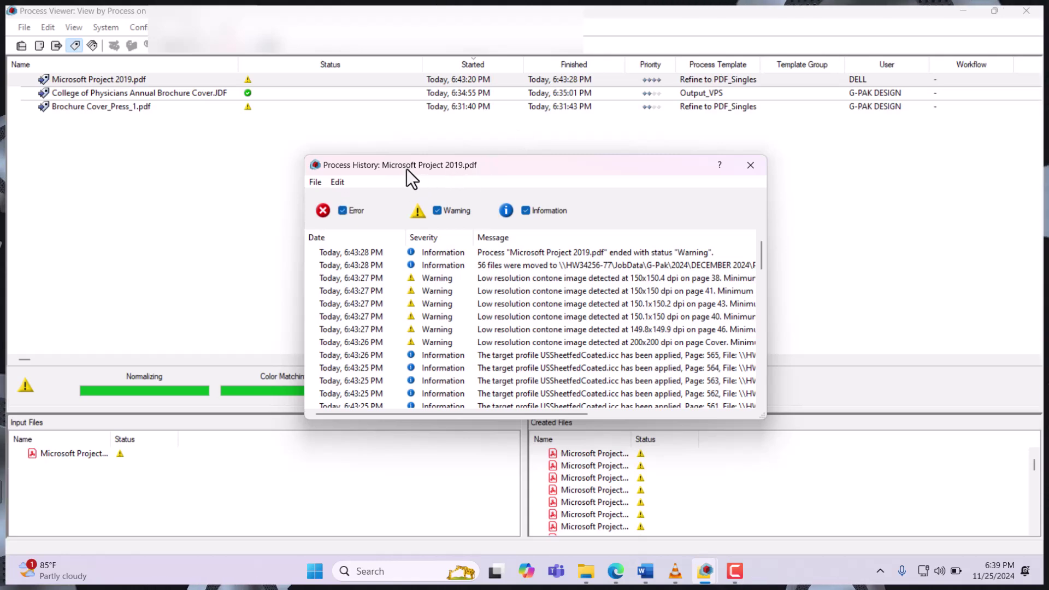
drag(402, 165, 140, 105)
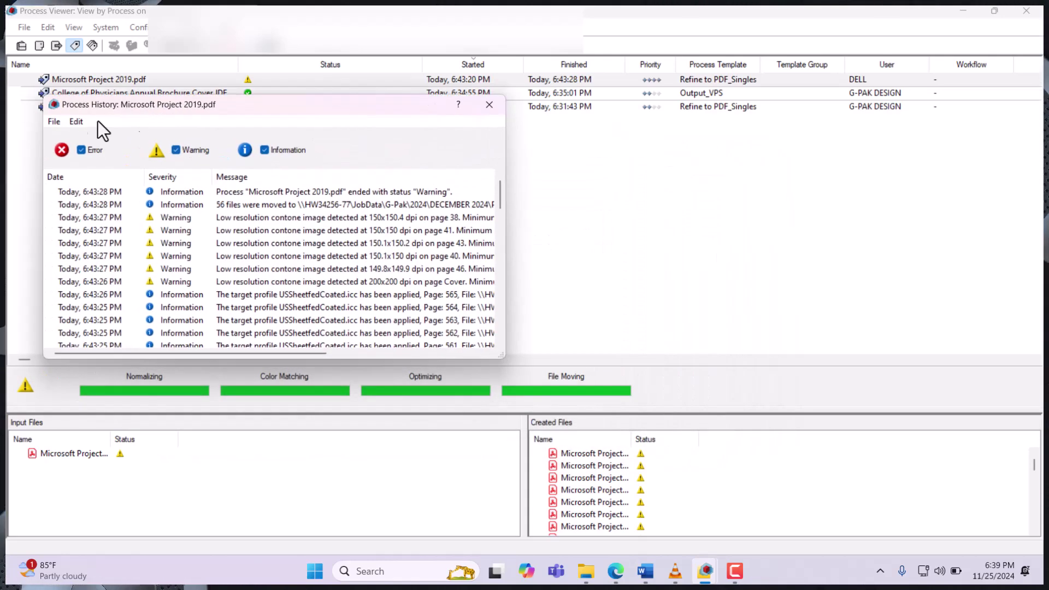
click(83, 150)
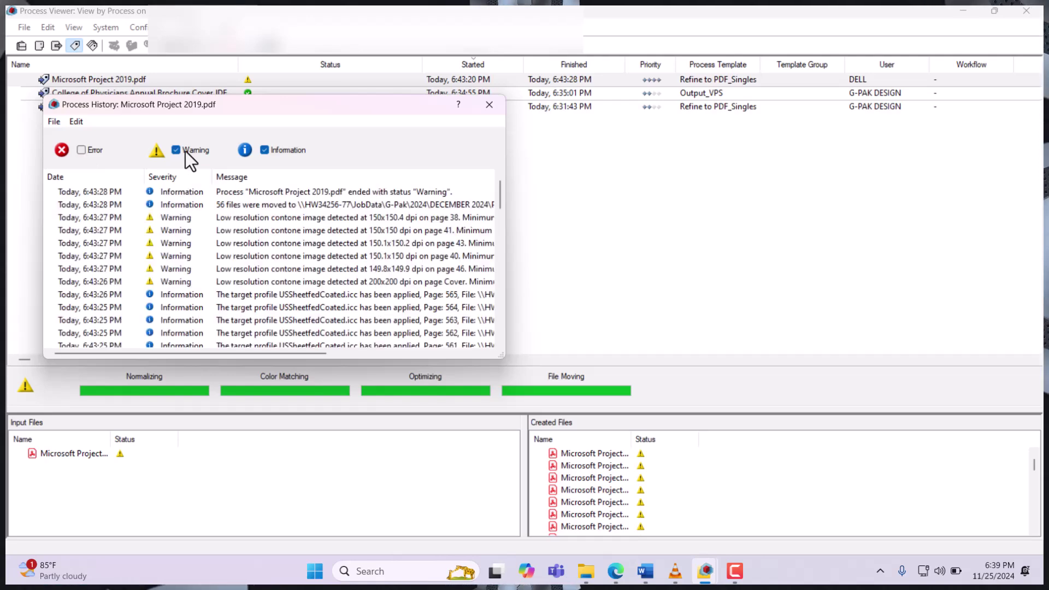
click(271, 151)
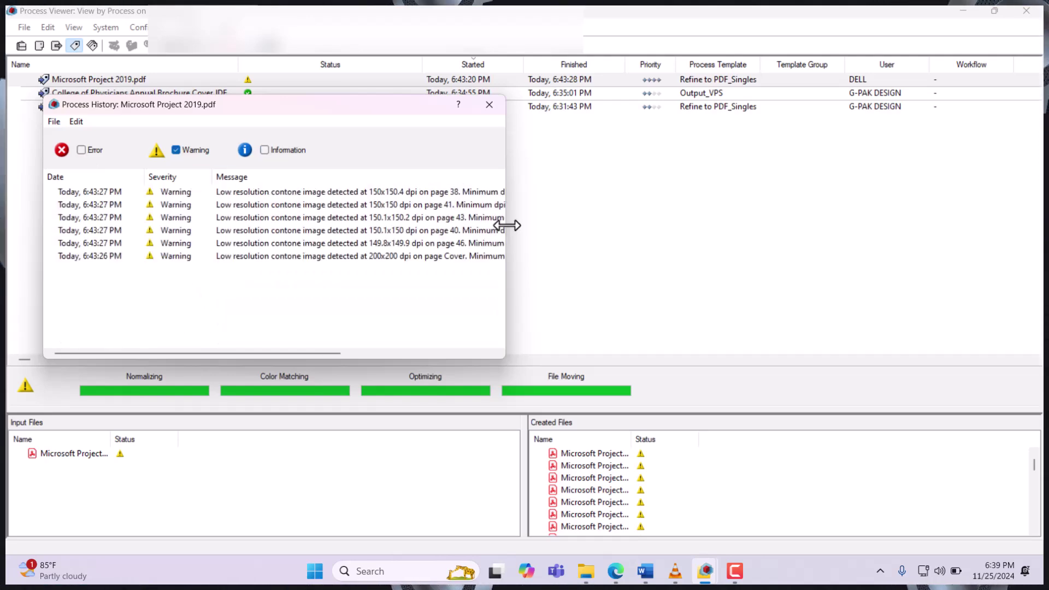
drag(506, 223, 766, 232)
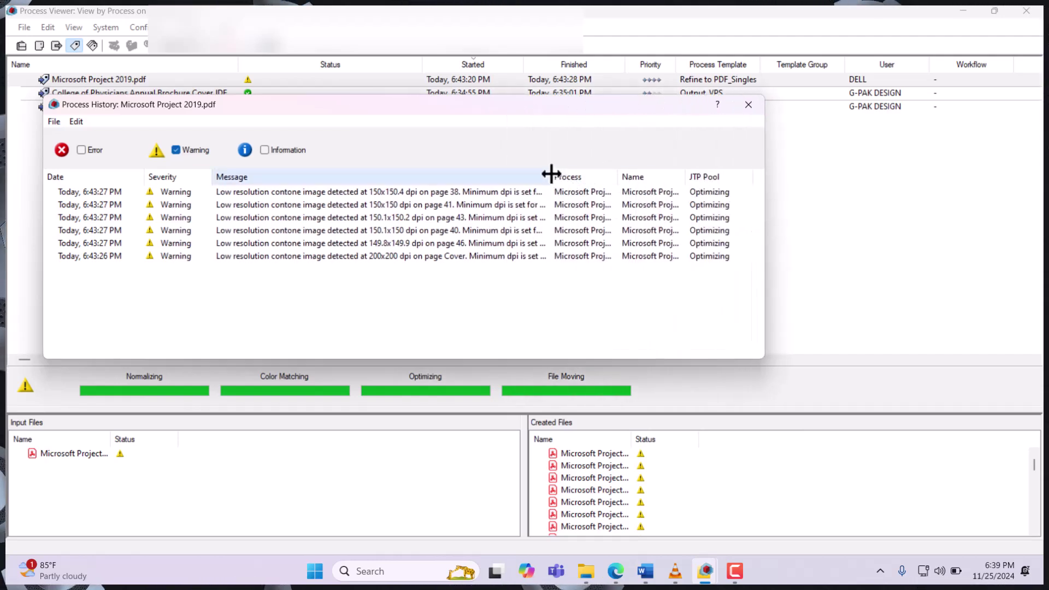
drag(551, 174, 713, 202)
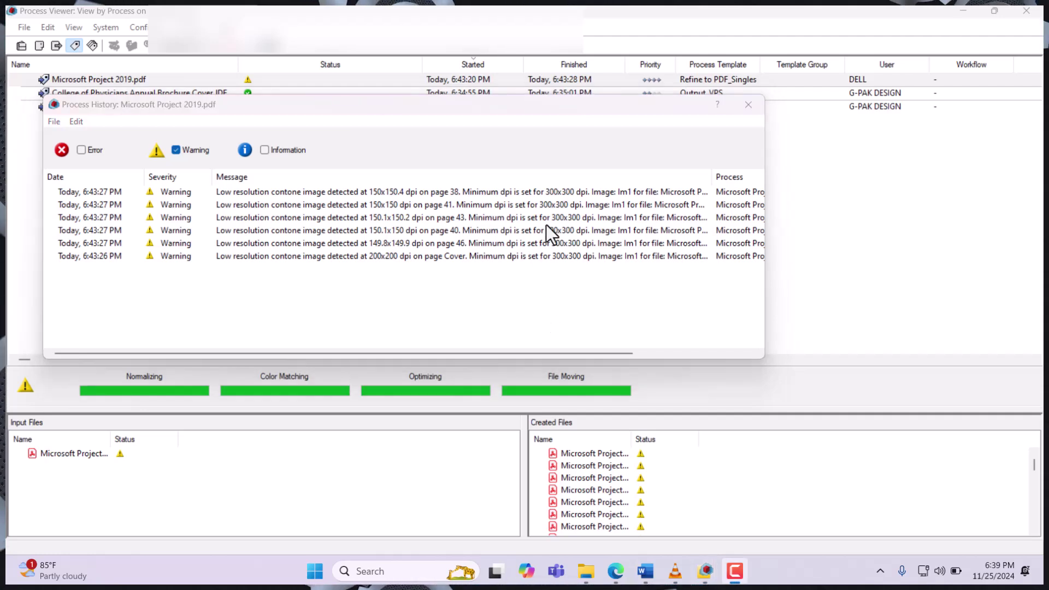
Step: Close the Process History and widen the Process Template column in the job list
click(747, 105)
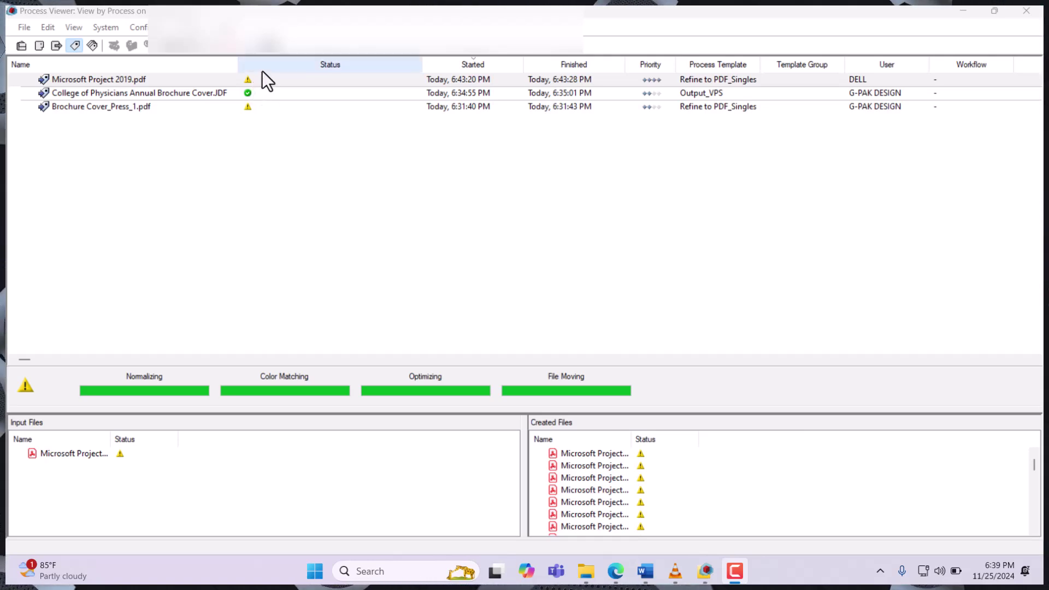
click(448, 77)
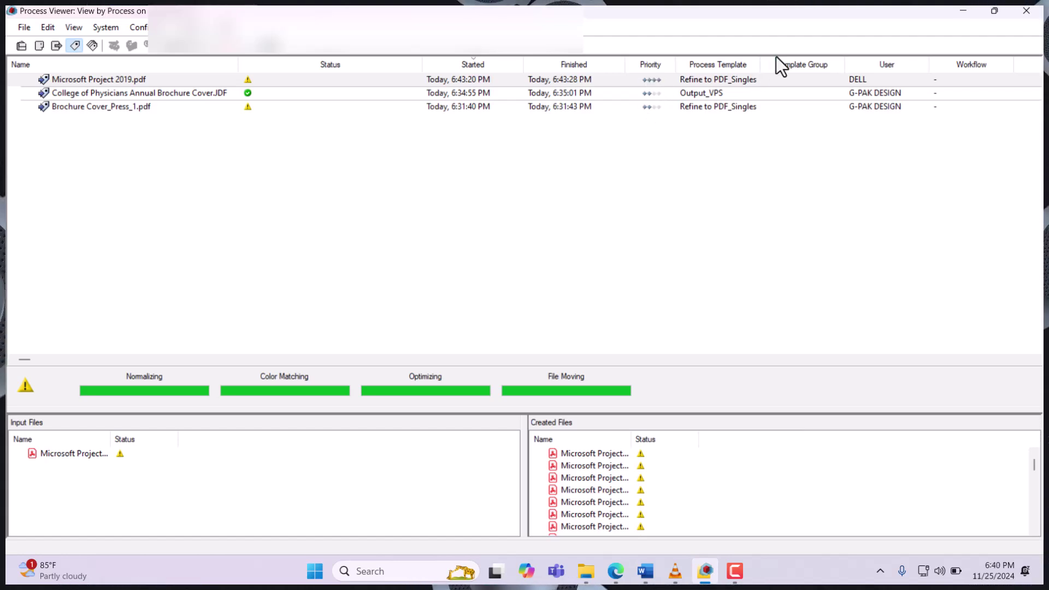
drag(761, 60, 832, 56)
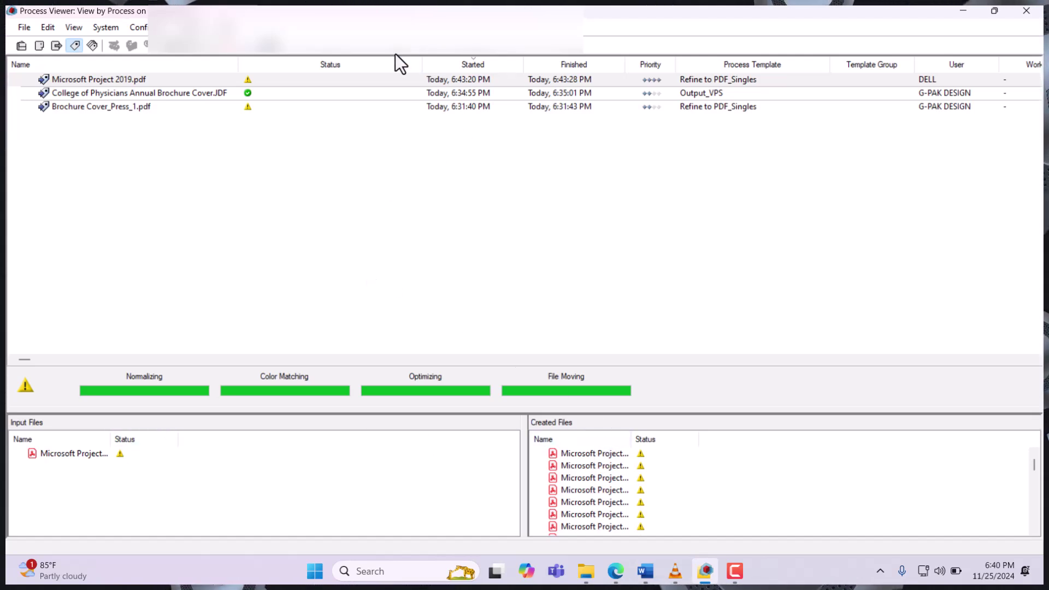
Step: Reveal the first created Microsoft Project 2019 single-page PDF in its folder in File Explorer
click(588, 455)
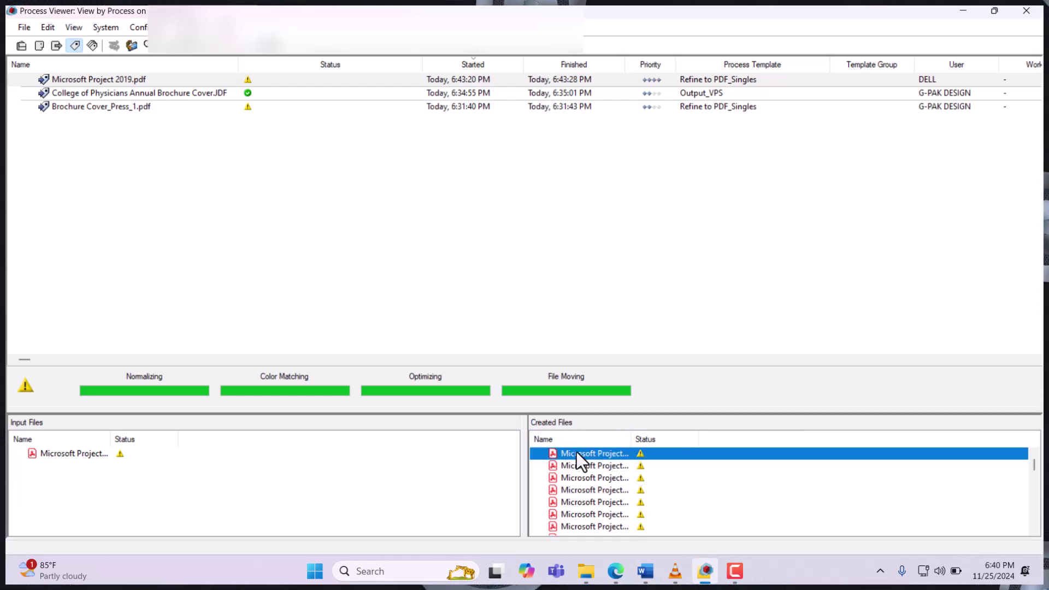
right_click(576, 451)
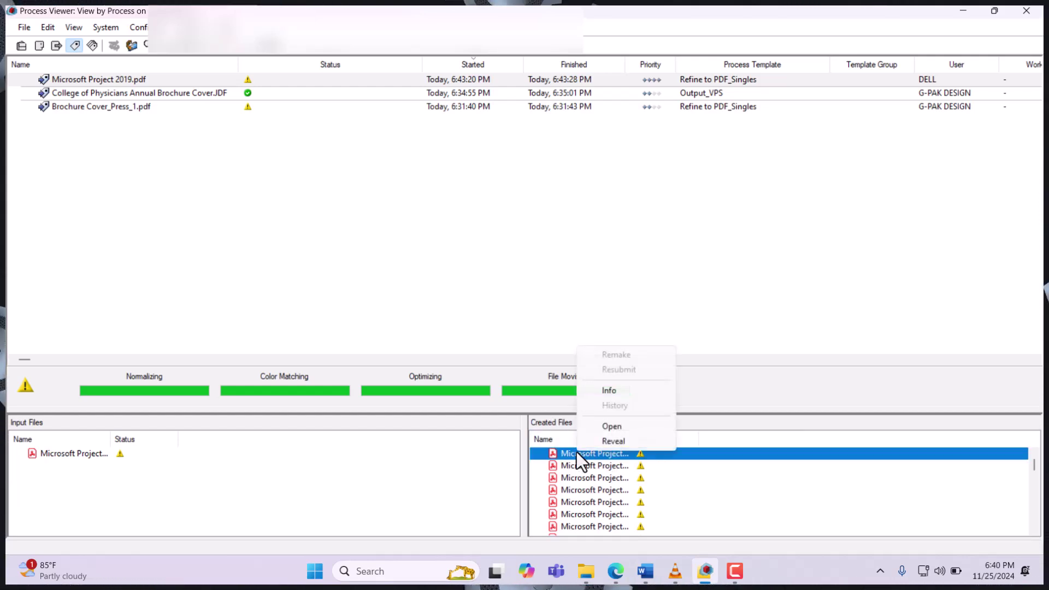
click(623, 442)
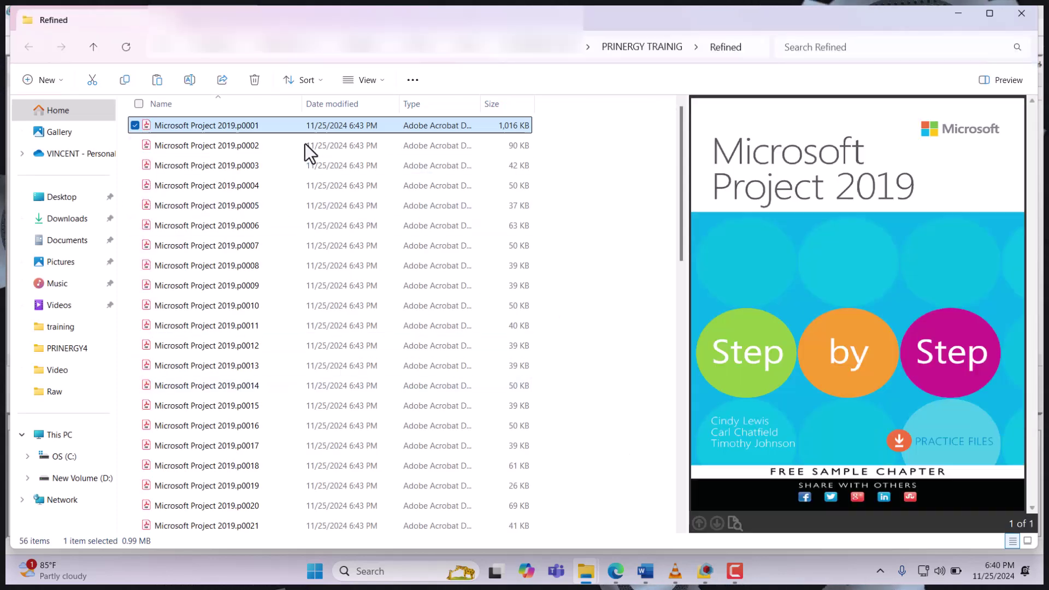
Step: Open the Refined folder under PRINERGY TRAINIG and scroll to check its 56 single-page PDFs
click(664, 48)
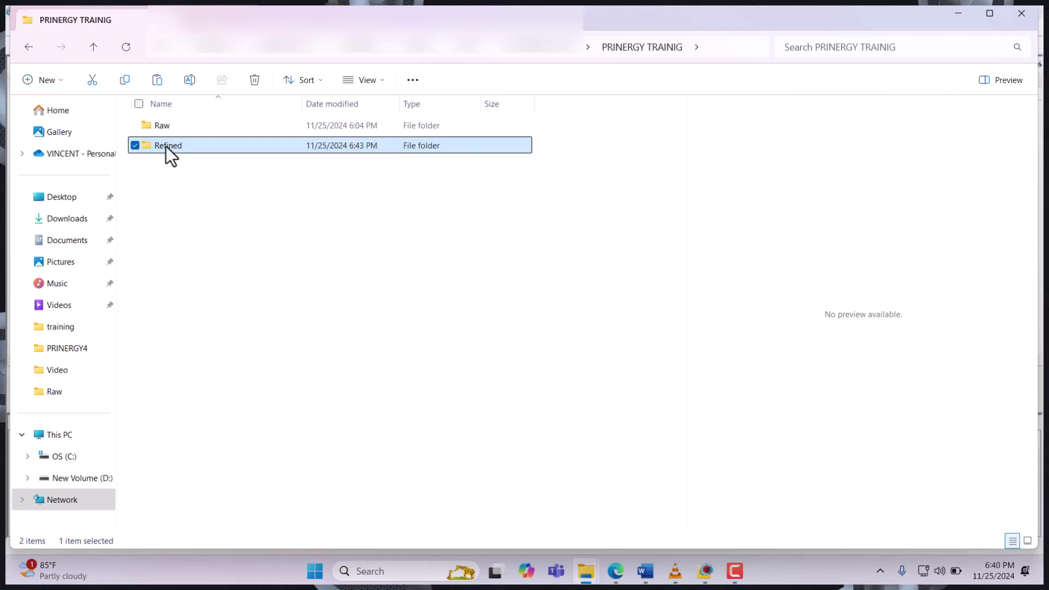
double_click(165, 147)
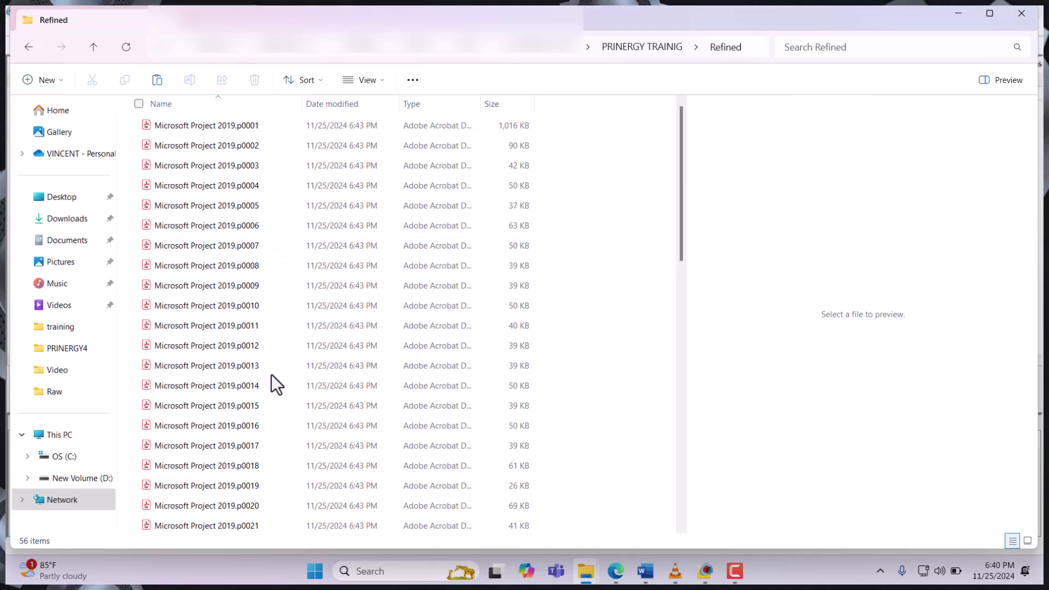
scroll(271, 375, down, 12)
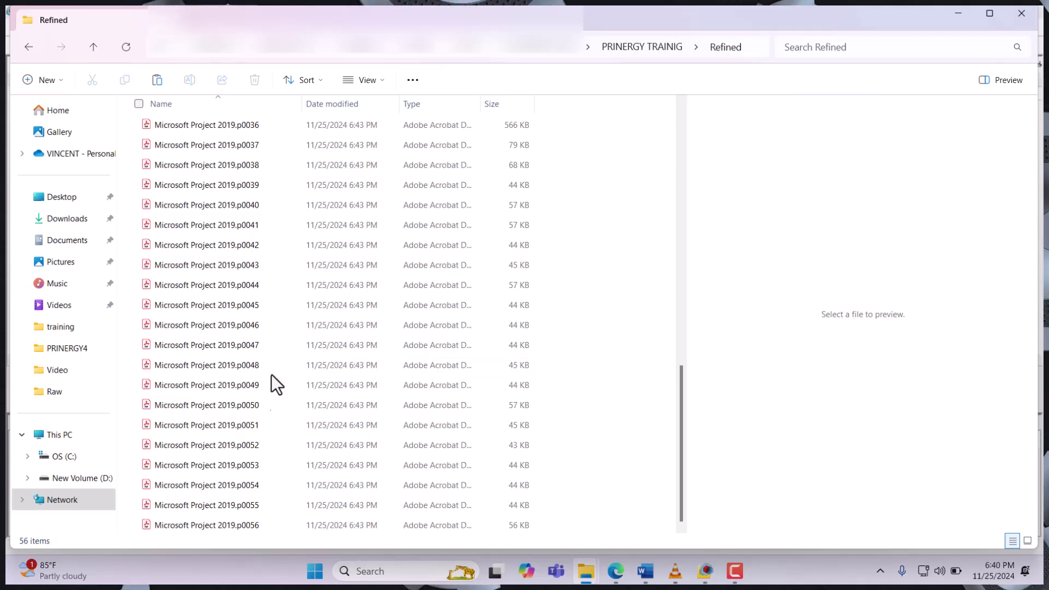
Step: Go back, open the Raw folder, and select the original Microsoft Project 2019 PDF
click(30, 48)
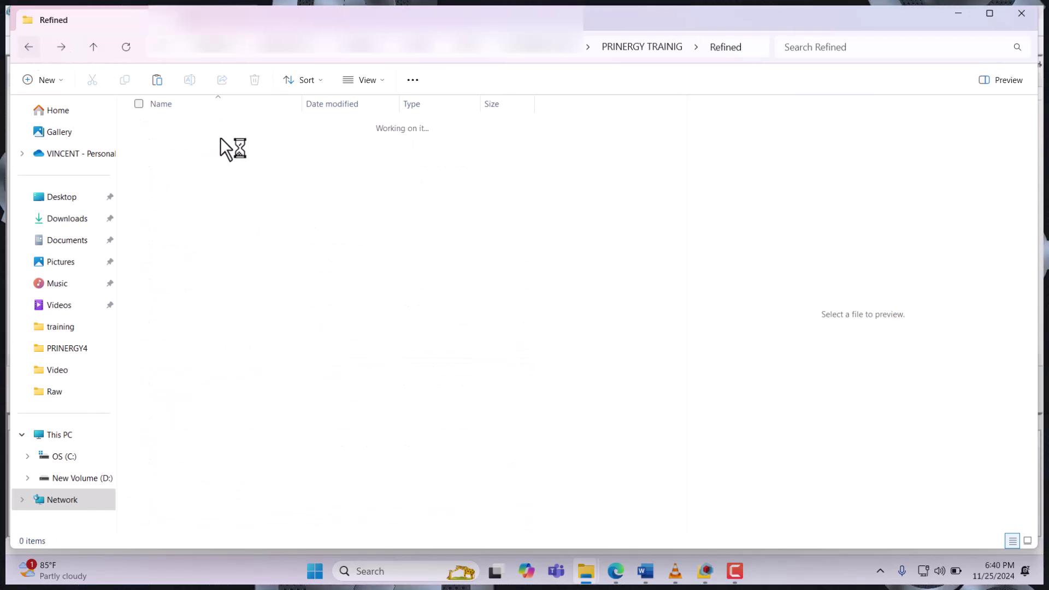
double_click(192, 129)
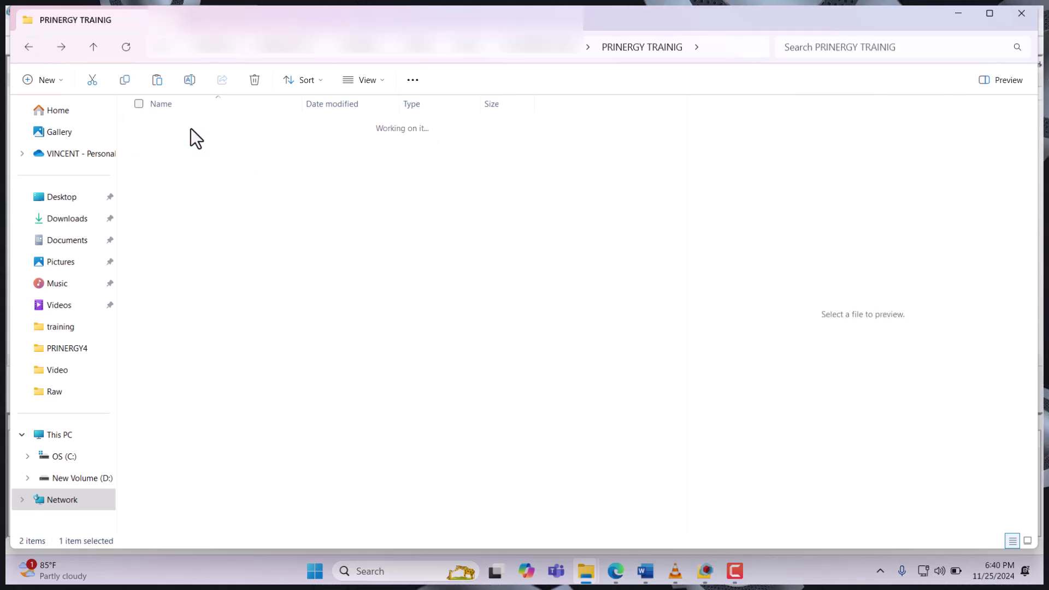
click(200, 166)
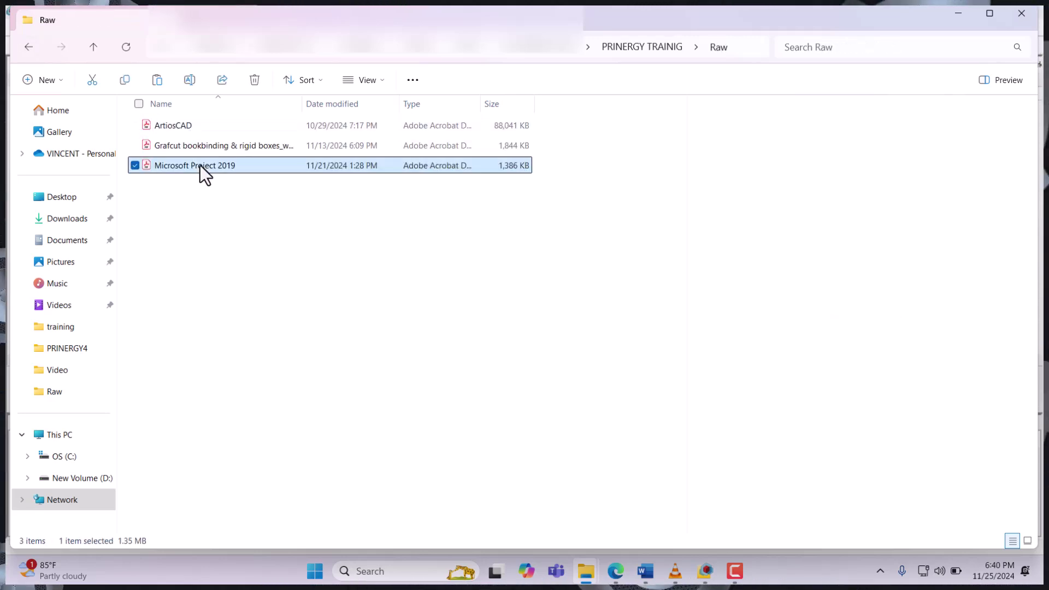
double_click(749, 243)
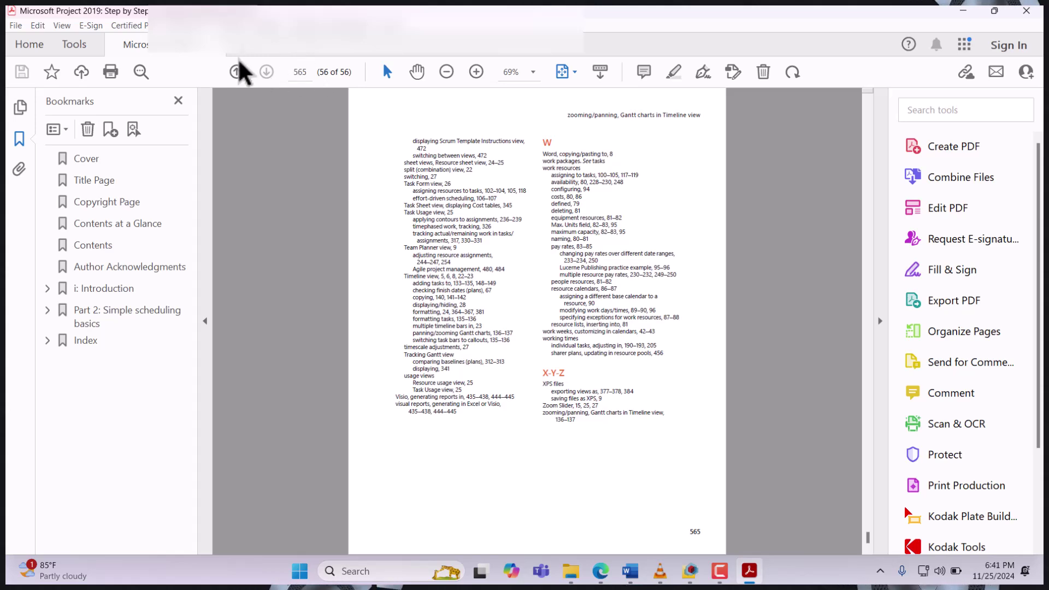
Step: Close Acrobat, return to the Refined folder, and preview the last PDF, Microsoft Project 2019.p0056
click(1036, 11)
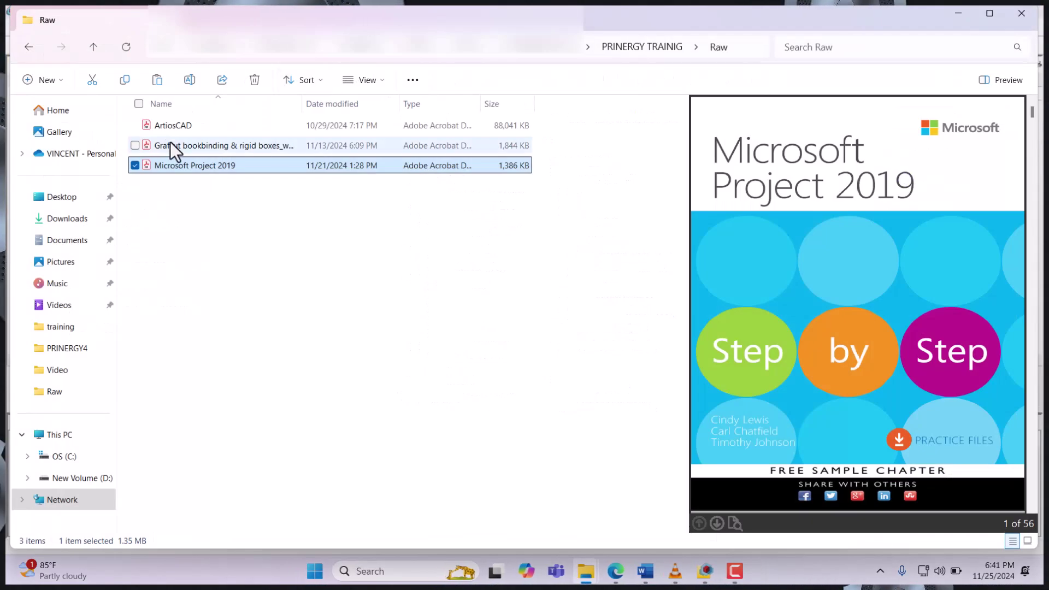
click(32, 41)
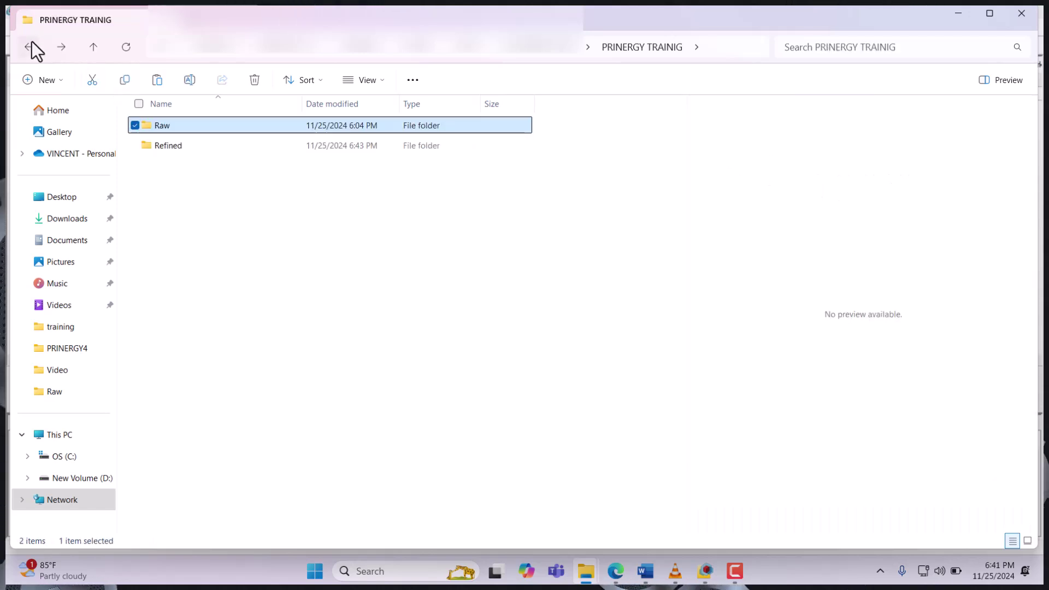
double_click(186, 145)
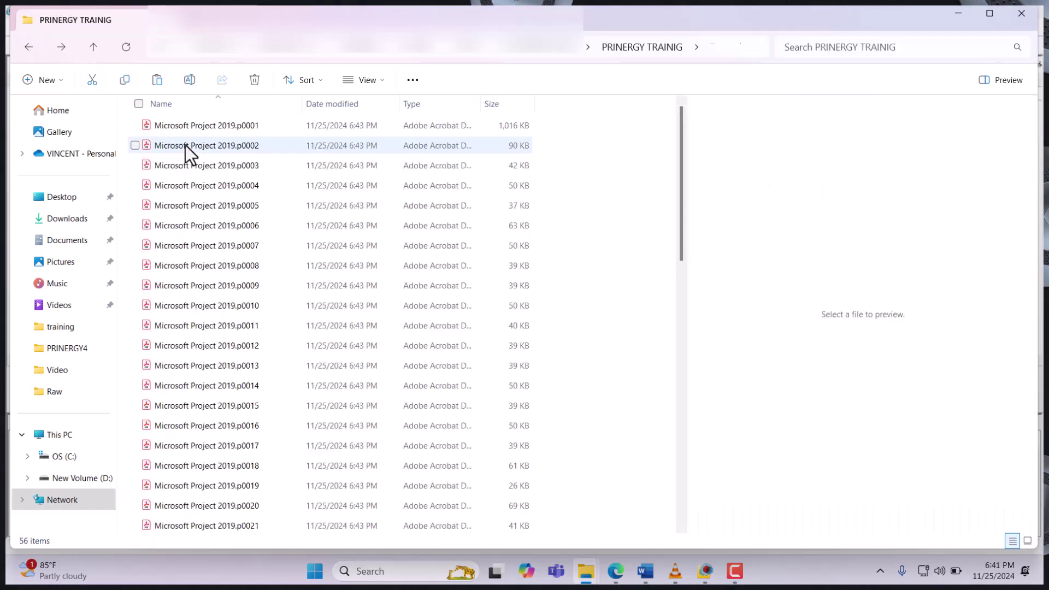
click(257, 123)
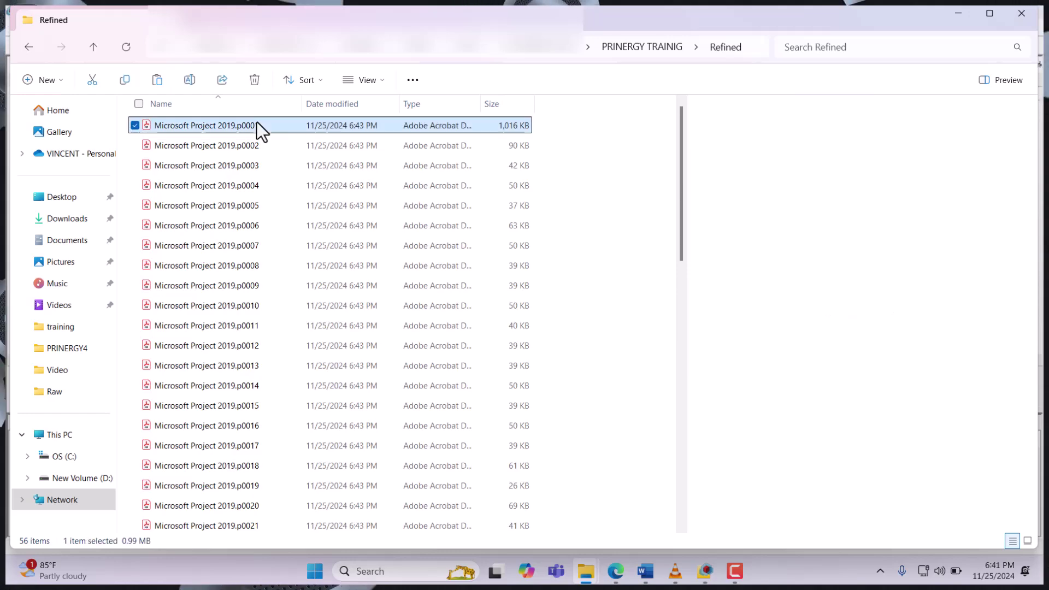
scroll(297, 366, down, 10)
scroll(296, 366, down, 1)
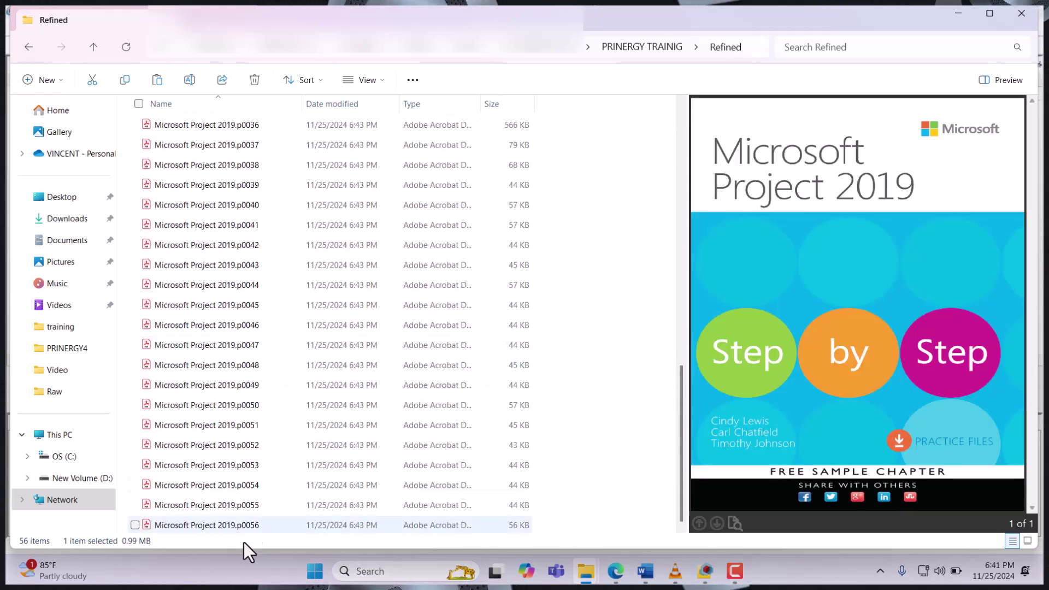
click(225, 525)
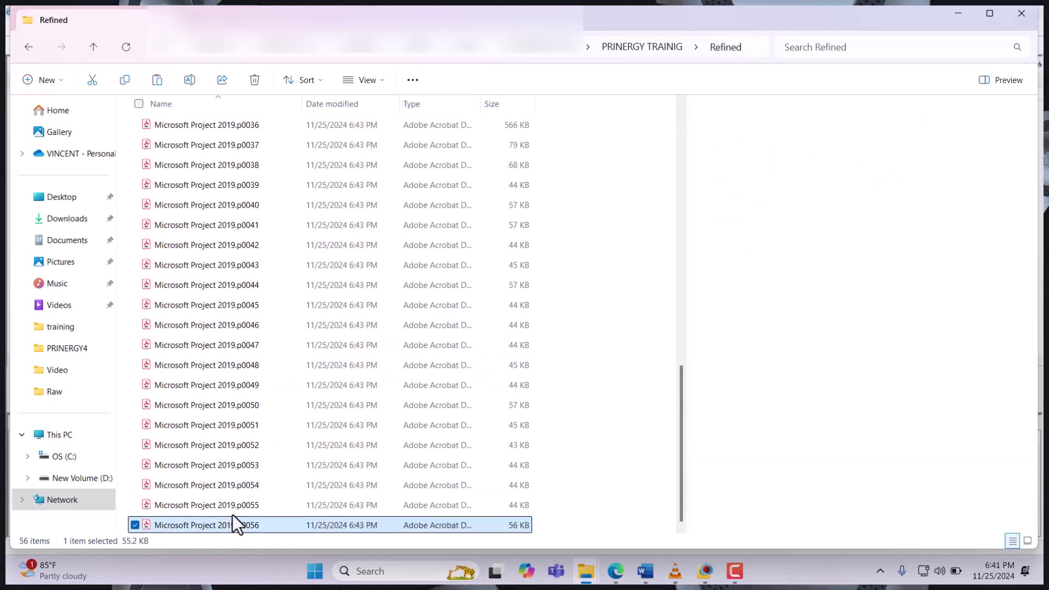